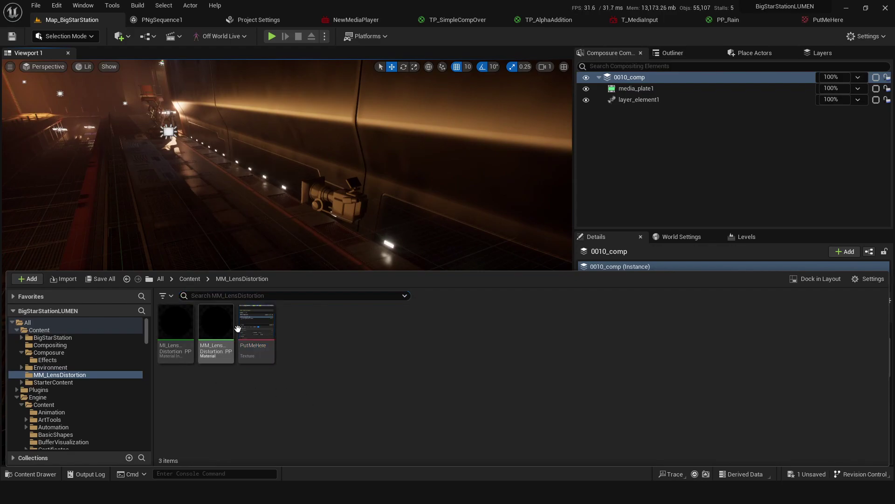
Switch the viewport to the CineCameraActor3 camera and move it to view the distorted background
double_click(237, 329)
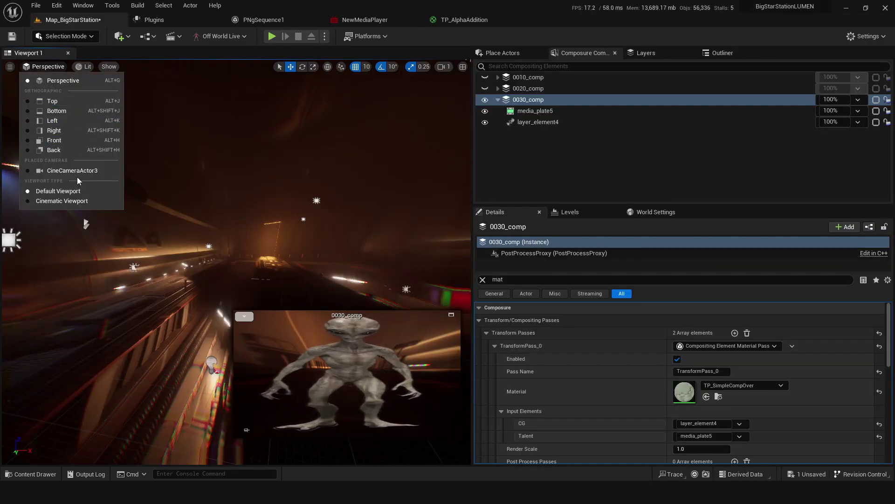
left_click(77, 177)
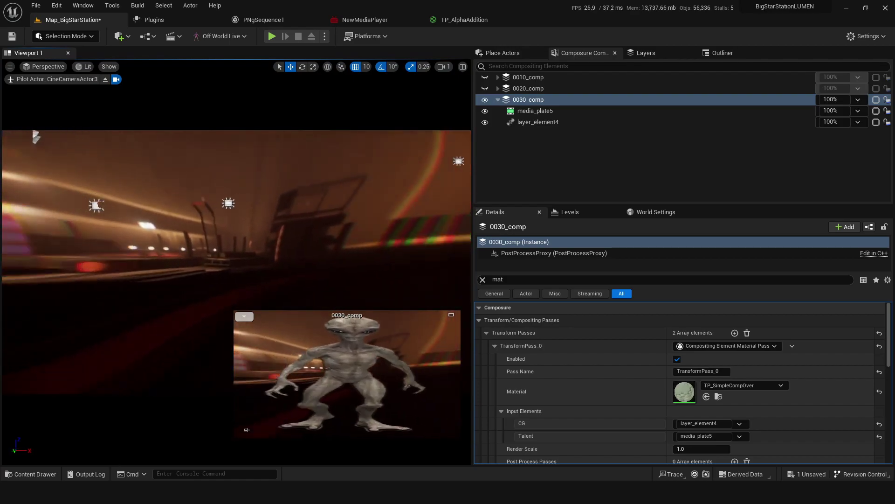
key("d")
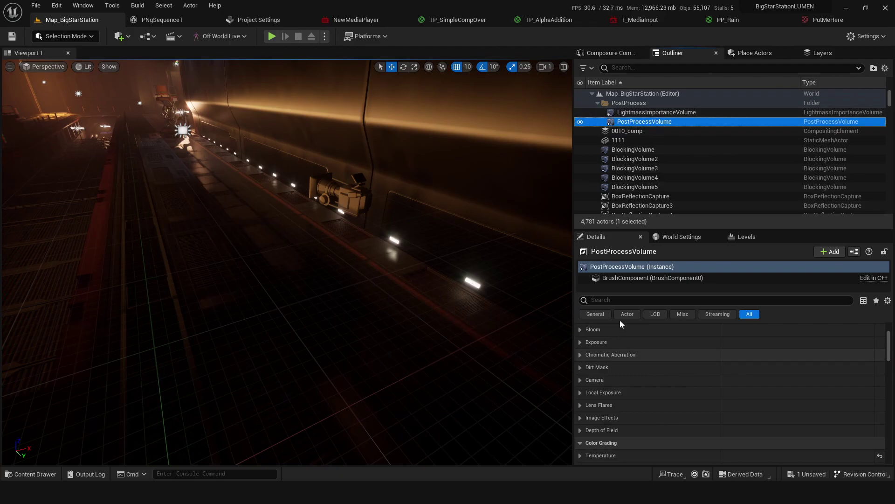
Search the PostProcessVolume's properties for "infi"
left_click(609, 300)
type("inf")
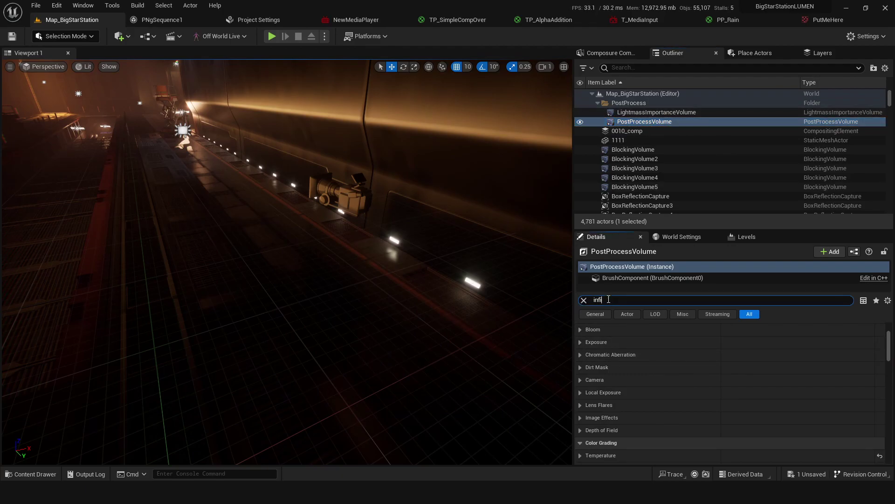
type("i")
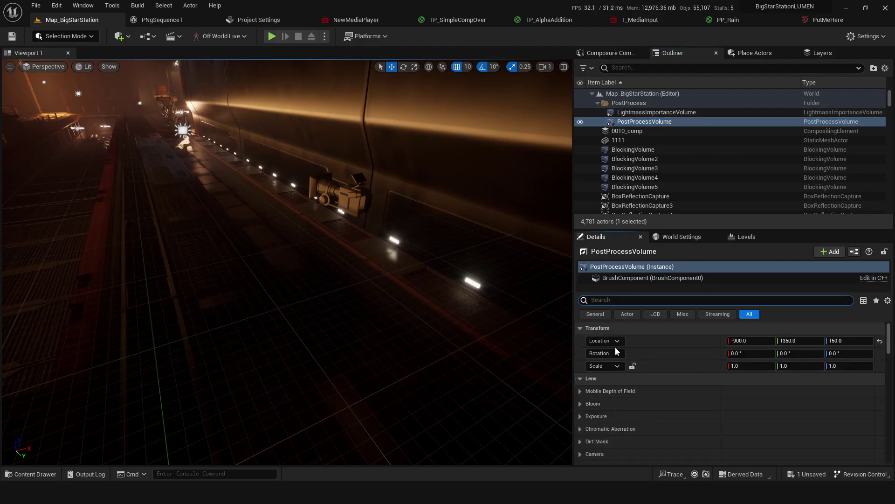
Filter the PostProcessVolume's properties by "mater" and assign MM_LensDistortion_PP as an asset reference in its Post Process Materials array
type("mater")
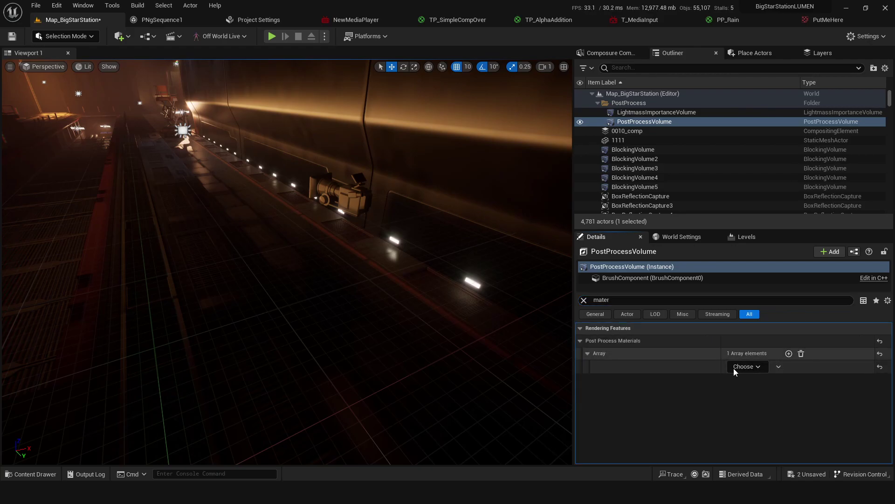
left_click(743, 366)
key("ctrl+space")
left_click(214, 326)
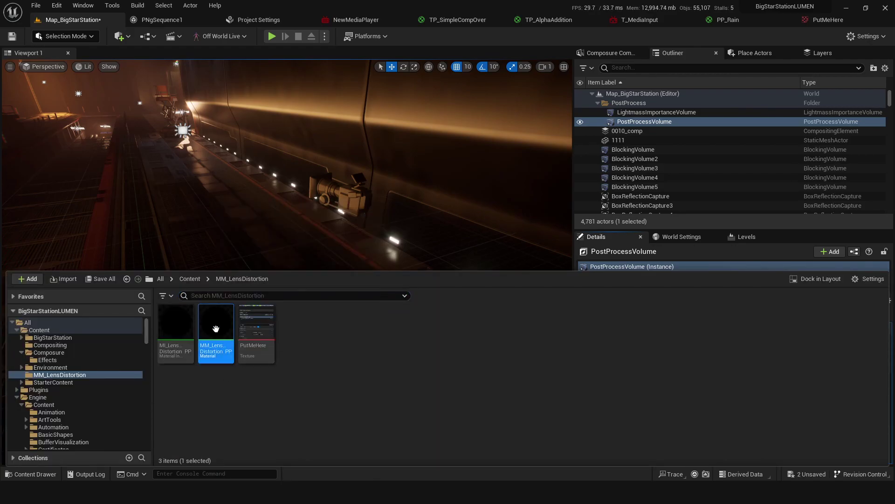
key("ctrl+space")
left_click(760, 365)
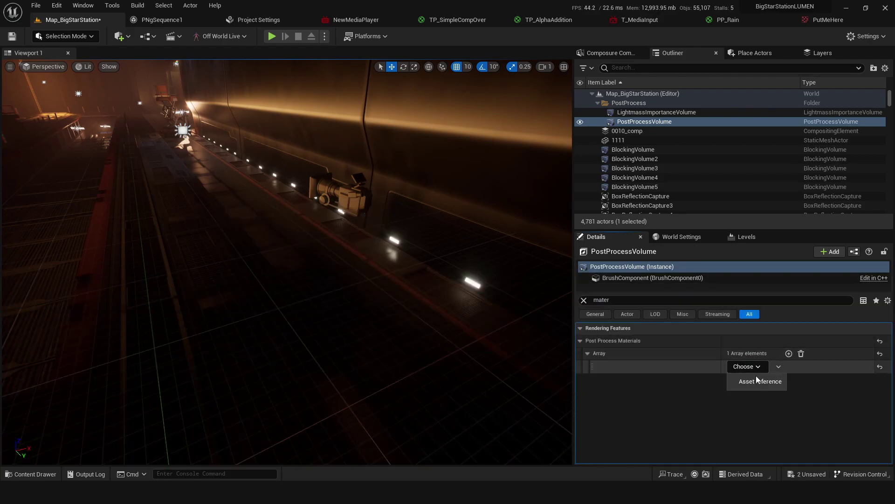
left_click(753, 379)
left_click(763, 367)
Look around the level with the lens distortion applied and open the MM_LensDistortion_PP material
right_click_drag(419, 325, 415, 262)
key("s")
key("ctrl+space")
double_click(217, 334)
key("ctrl+space")
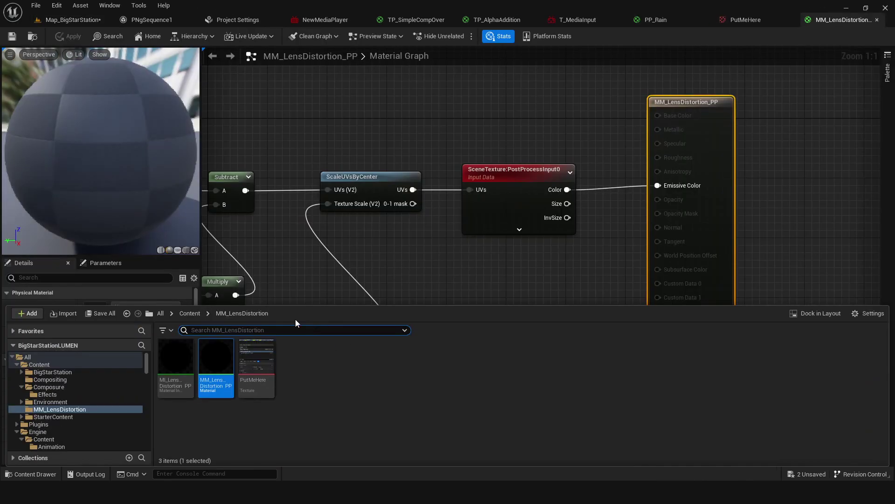
Create a material instance of MM_LensDistortion_PP, assign it in the PostProcessVolume's Post Process Materials, and save the level
right_click(212, 355)
key("Escape")
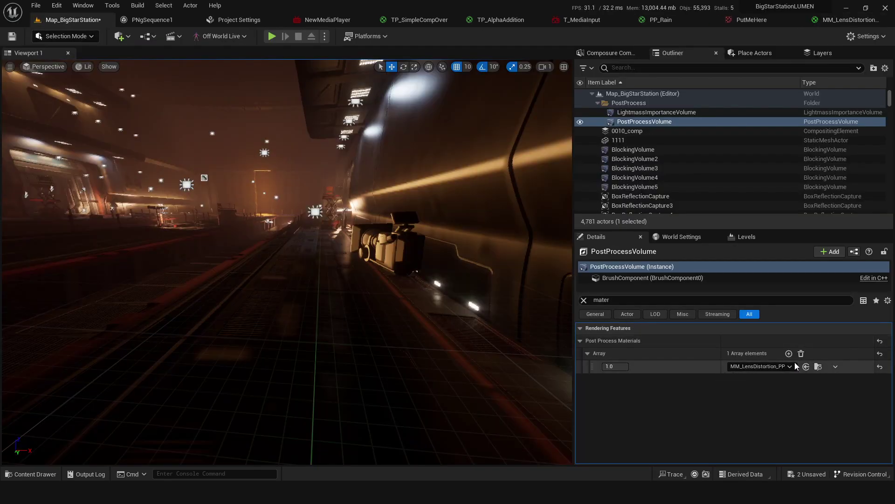
left_click(803, 367)
key("ctrl+s")
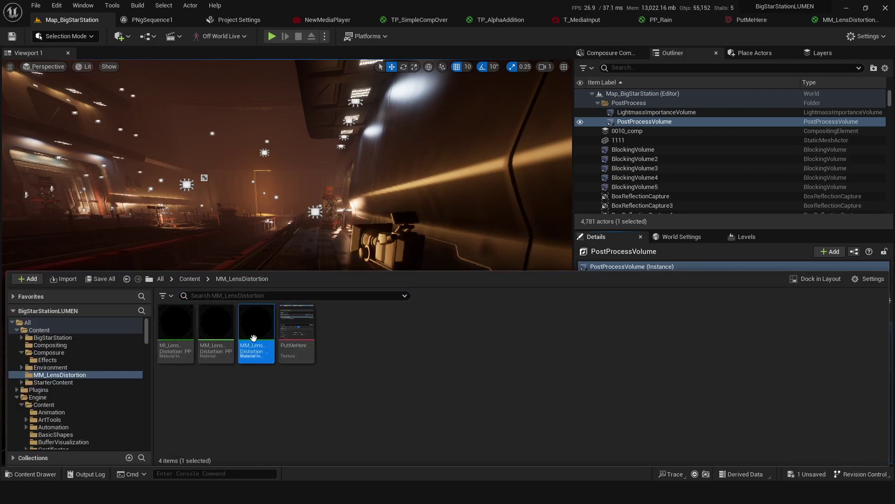
Open the lens distortion material instance, undo its LensDistortionIntensity and Radius changes, and save
double_click(253, 337)
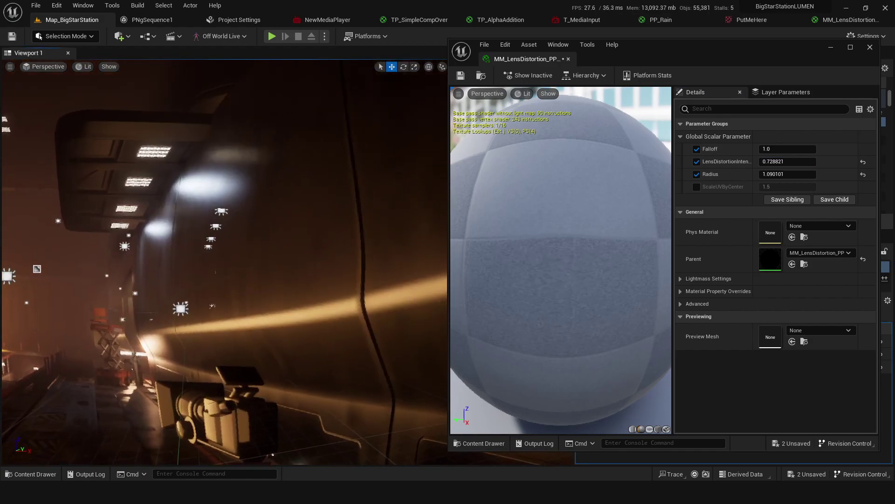
key("ctrl+z")
mouse_move(224, 261)
right_mouse_down()
mouse_move(186, 261)
mouse_move(224, 262)
mouse_move(208, 261)
right_mouse_up()
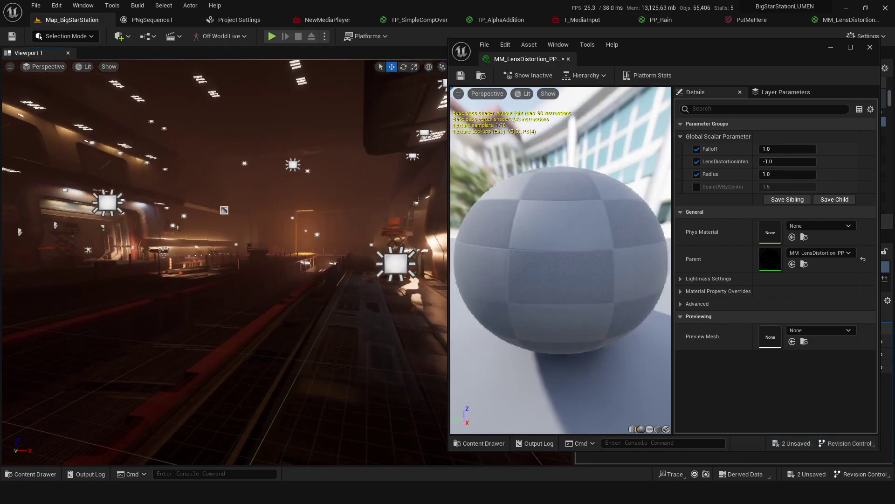
key("ctrl+s")
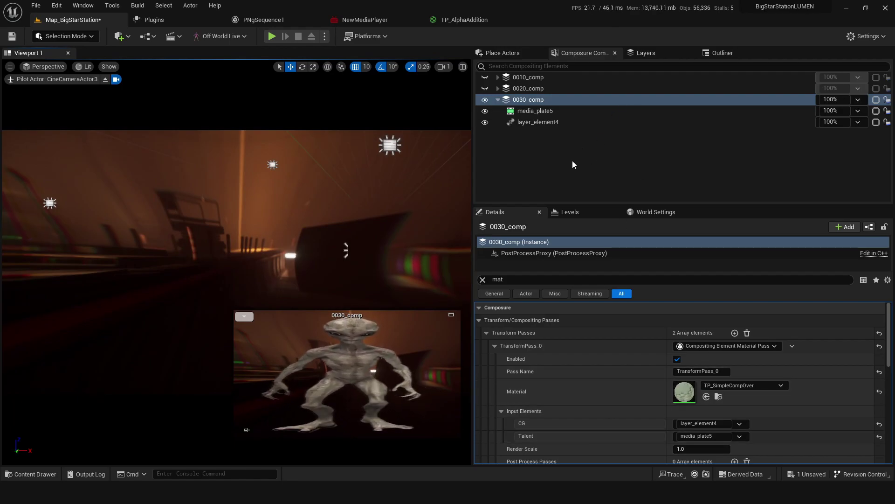
Select the PostProcessVolume and inspect the asset choices for its post process material while looking through CineCameraActor3
left_click(731, 53)
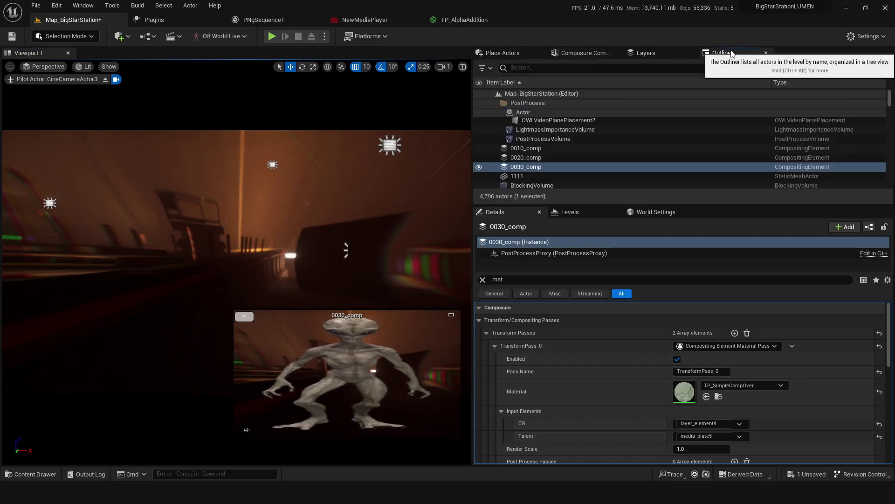
left_click(553, 142)
left_click(745, 397)
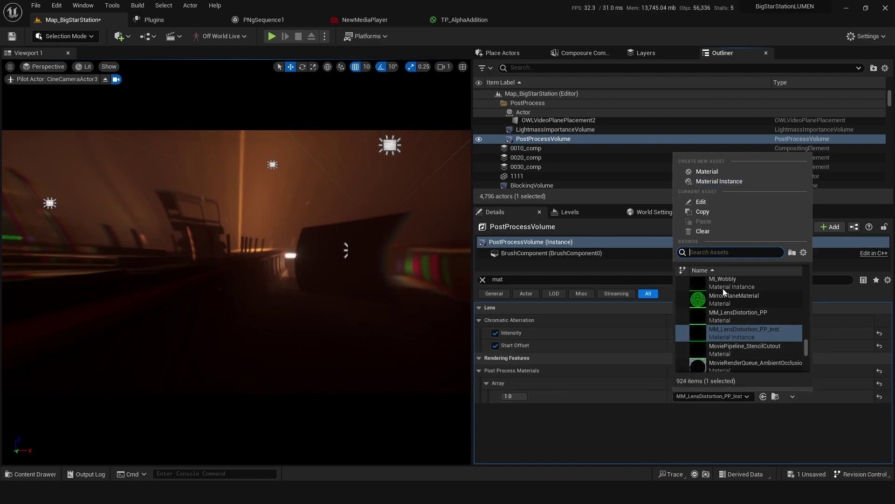
mouse_move(300, 312)
right_mouse_down()
mouse_move(333, 306)
mouse_move(373, 261)
mouse_move(300, 312)
right_mouse_up()
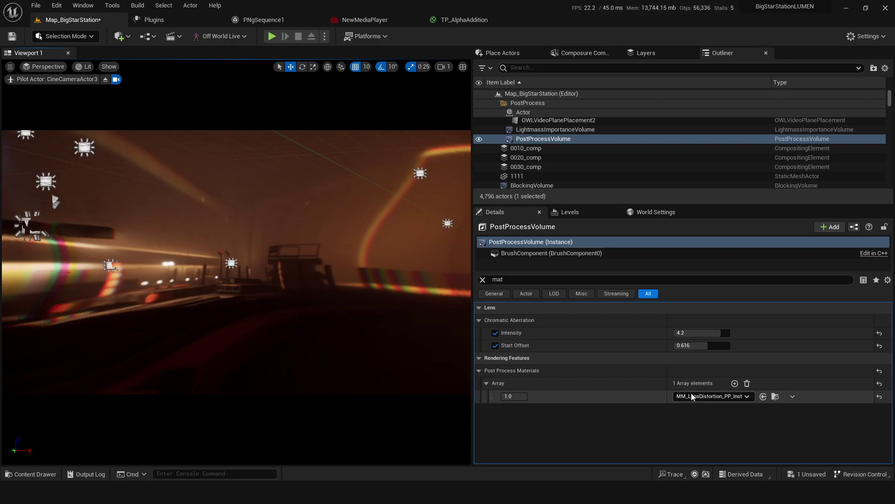
left_click(711, 396)
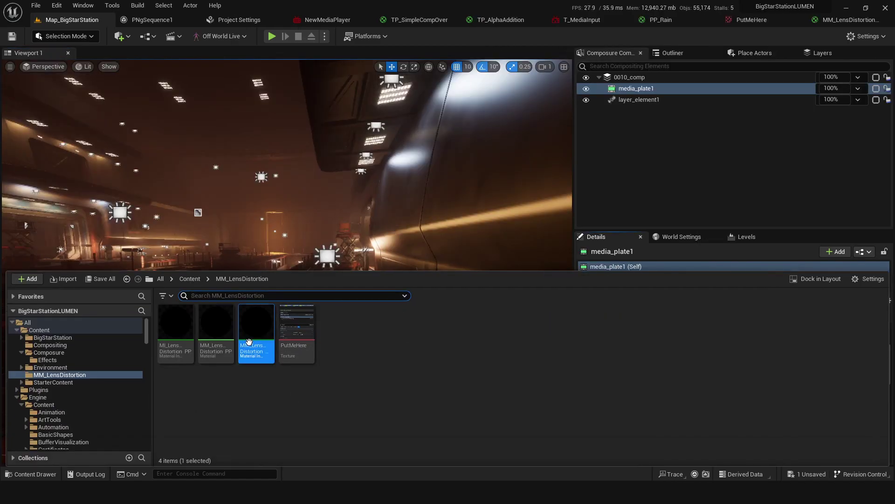
Open the MM_LensDistortion_PP material graph and examine the ScreenPosition, gradient and distortion parameter nodes
double_click(259, 381)
left_click(769, 20)
scroll(511, 265, "down", 2)
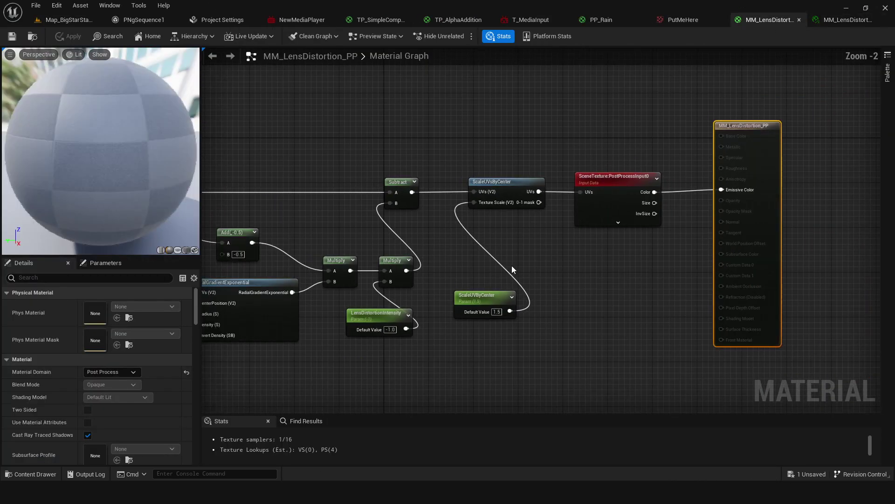
right_click_drag(489, 277, 606, 260)
scroll(324, 220, "up", 1)
right_click_drag(227, 229, 297, 202)
left_click(279, 154)
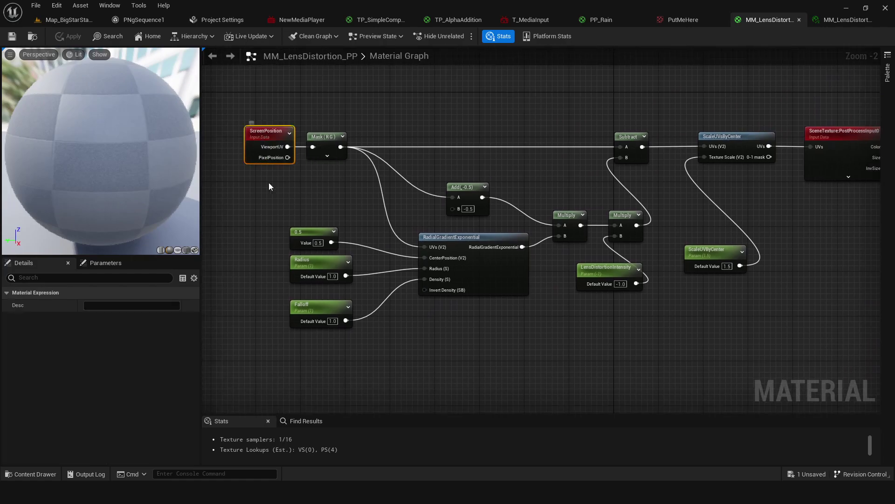
right_click_drag(535, 290, 507, 284)
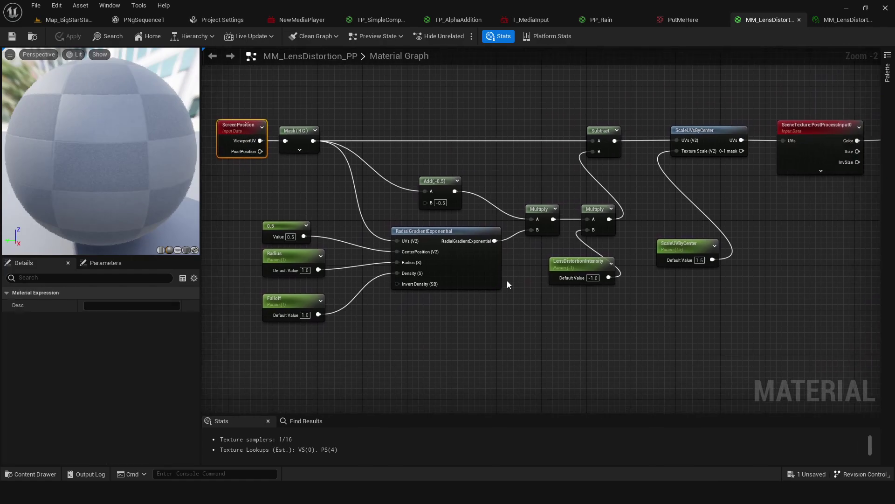
Examine the SceneTexture PostProcessInput0 node, compare it with the TP_SimpleCompOver material graph, and close TP_SimpleCompOver
right_click_drag(756, 191, 576, 186)
left_click(631, 136)
scroll(646, 138, "up", 2)
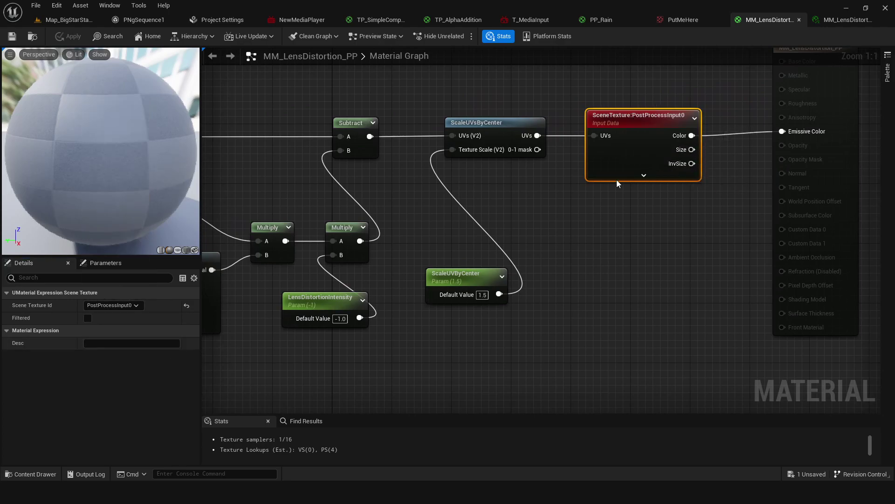
scroll(622, 259, "down", 2)
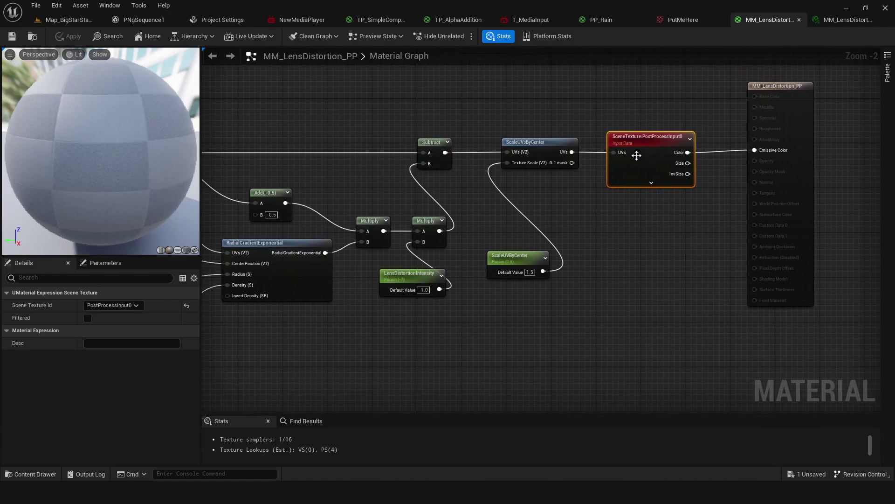
left_click(380, 20)
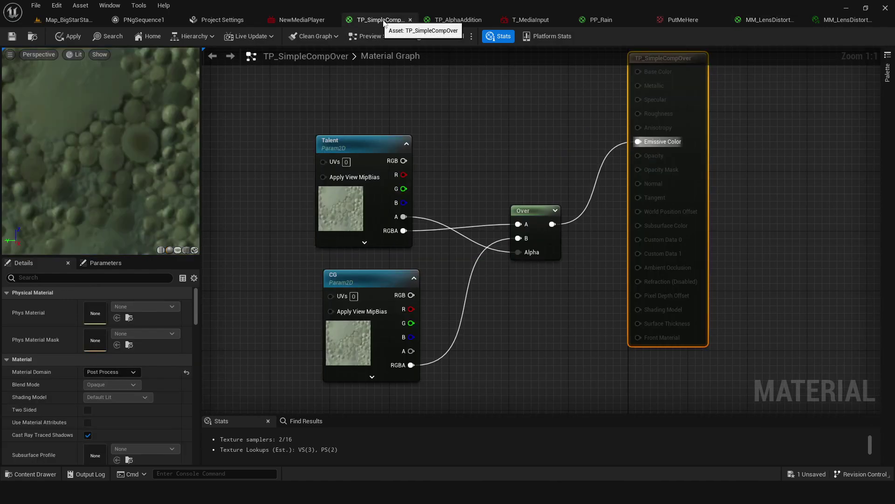
left_click(410, 19)
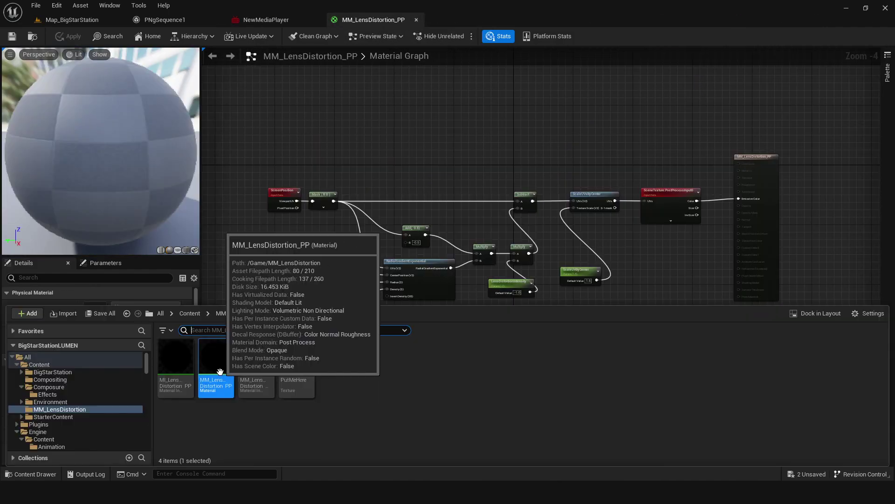
Duplicate the MM_LensDistortion_PP material in its folder and rename the copy TP_LensDistortion
key("ctrl+v")
left_click(339, 367)
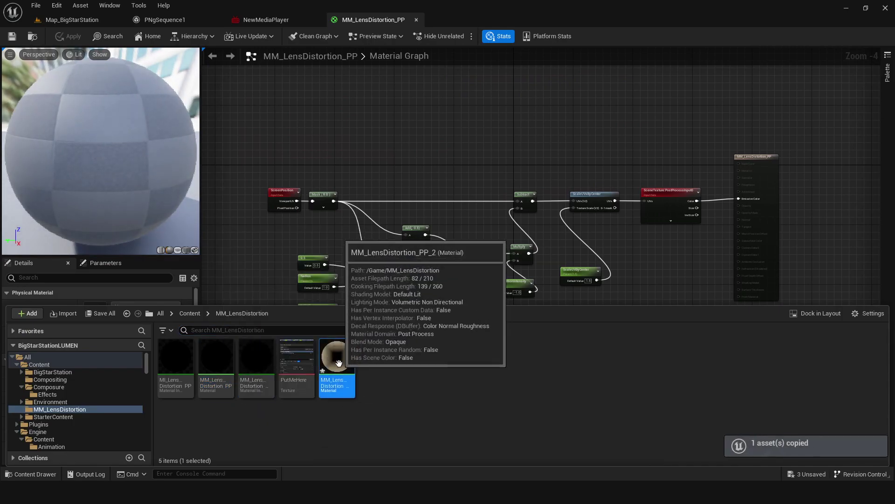
key("F2")
key("Right")
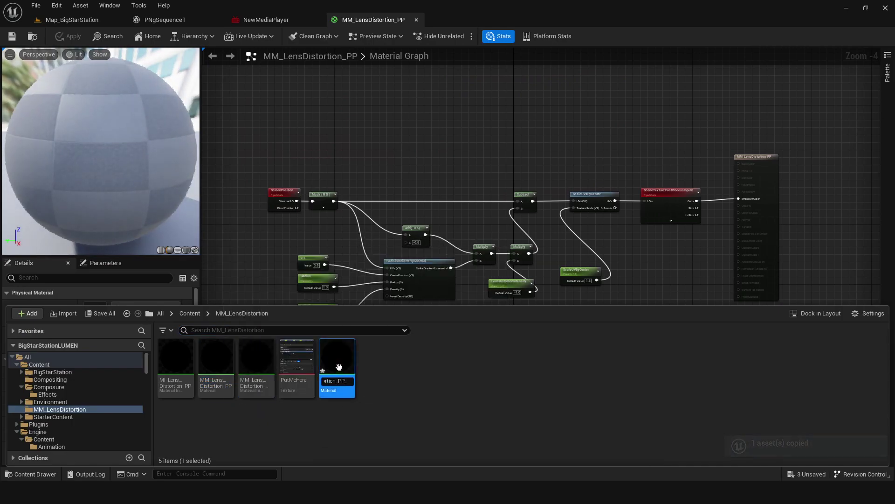
type("TP_Lens... Disto")
key("Return")
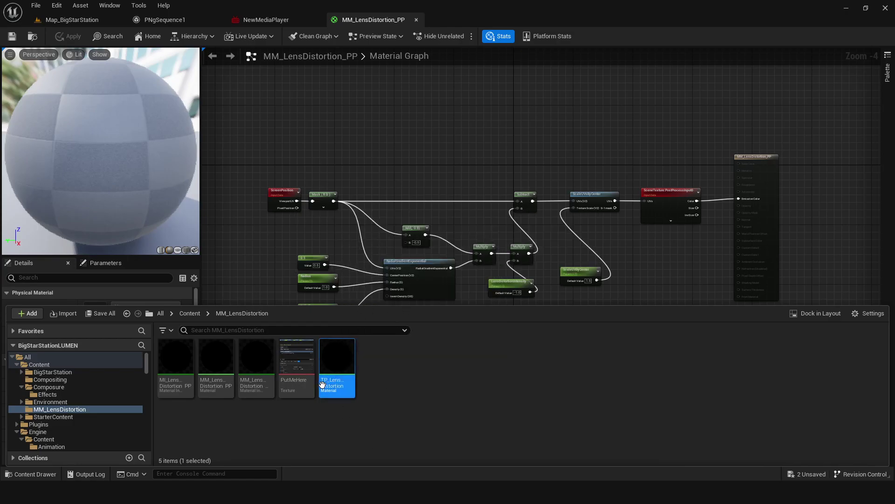
Return to the Map_BigStarStation level and expand the material parameters of TransformPass_1 on media_plate1
left_click(70, 20)
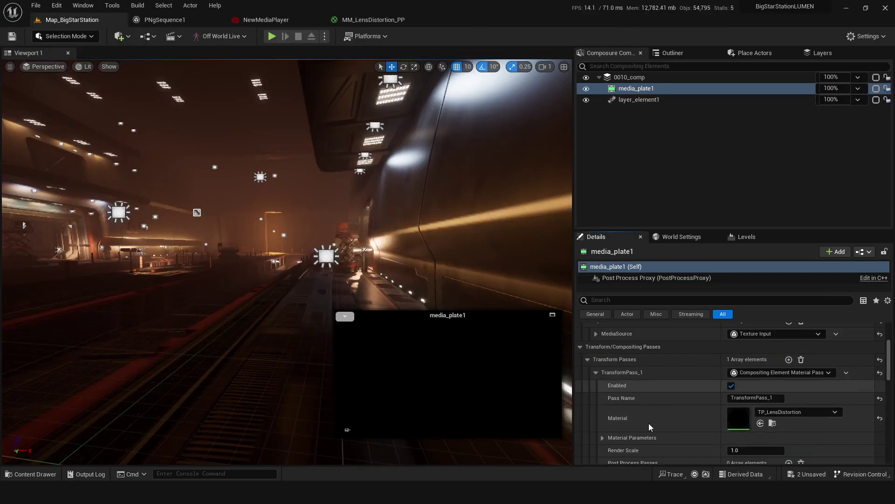
scroll(625, 411, "down", 1)
left_click(602, 406)
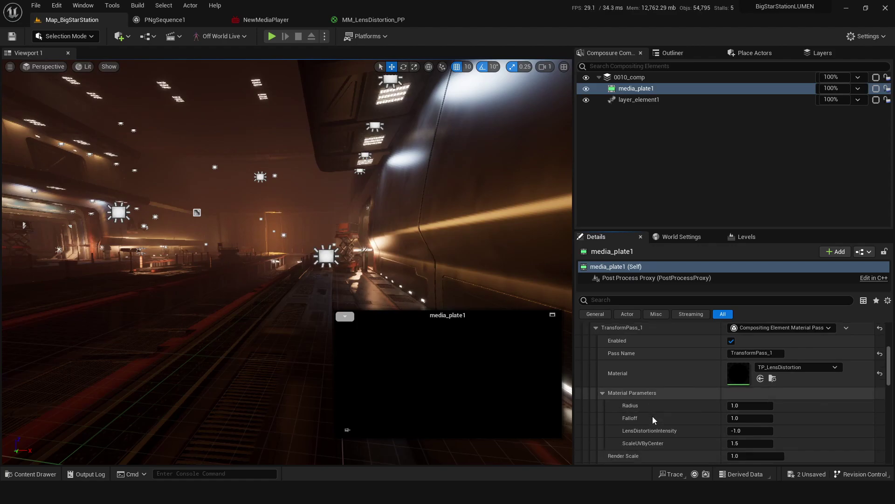
scroll(638, 406, "down", 2)
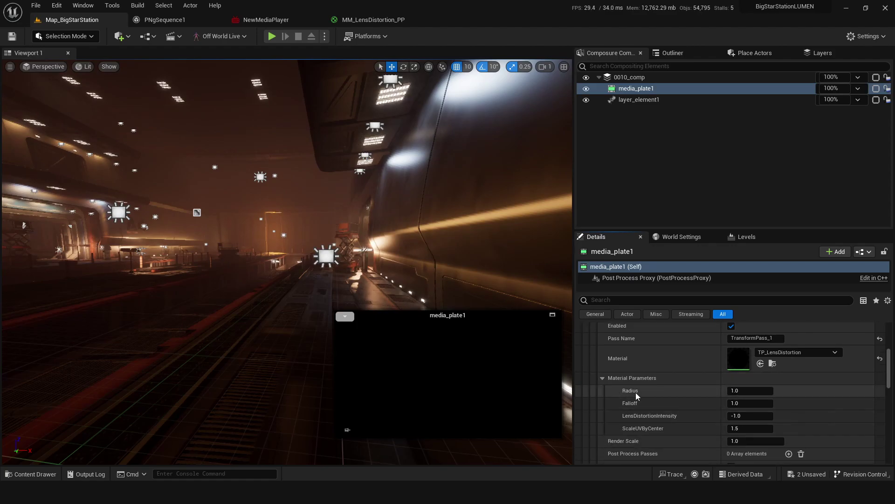
Open the TP_LensDistortion material and add a TextureSampleParameter2D named PrePass, moving the SceneTexture's UVs and Color connections to its UVs and RGB
double_click(738, 358)
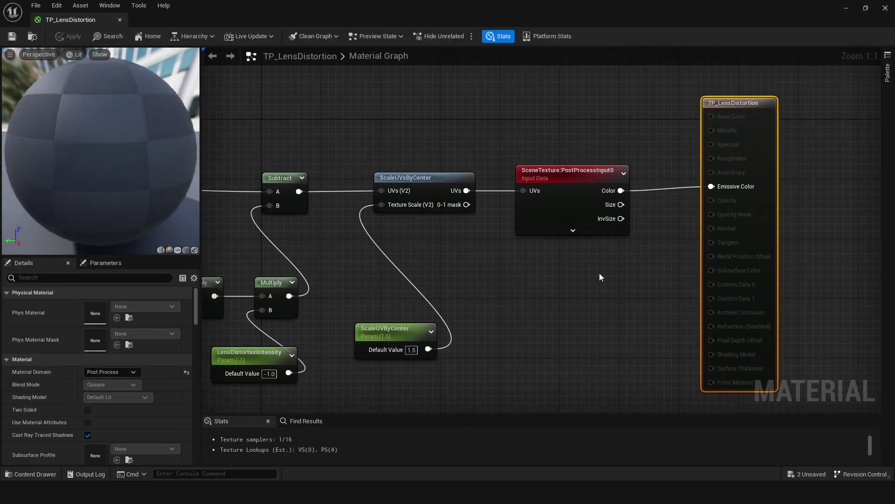
right_click(542, 294)
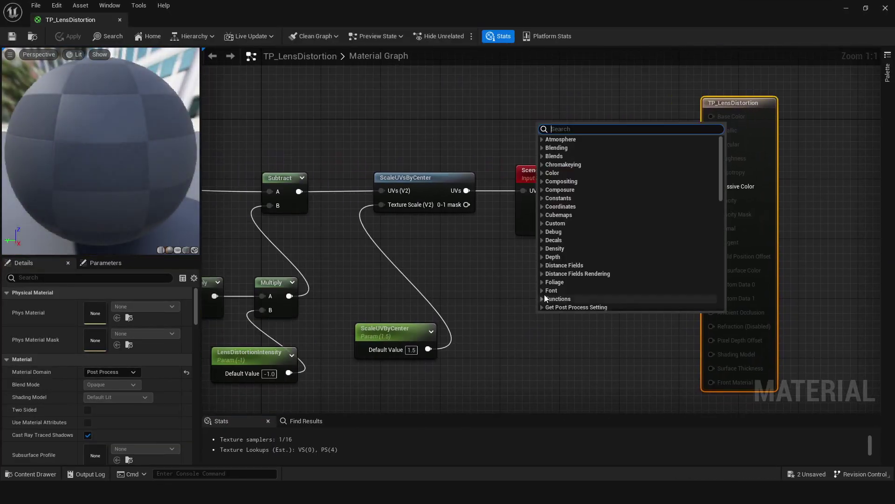
type("texture")
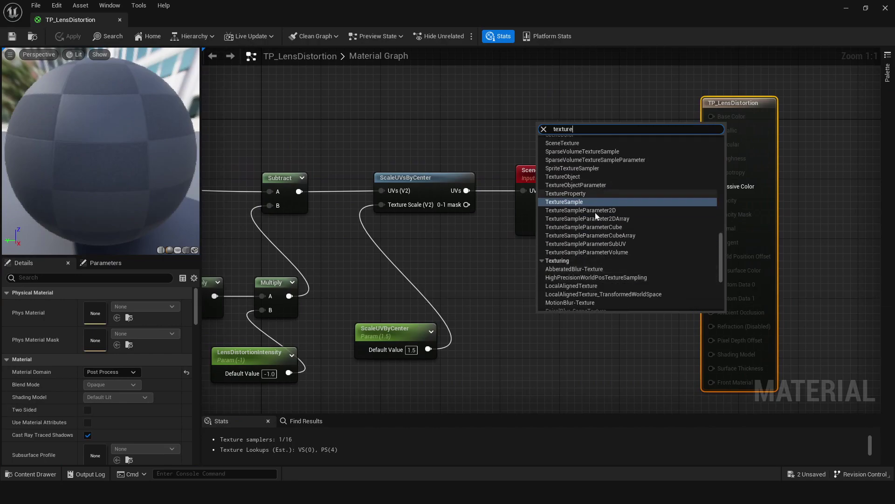
left_click(592, 210)
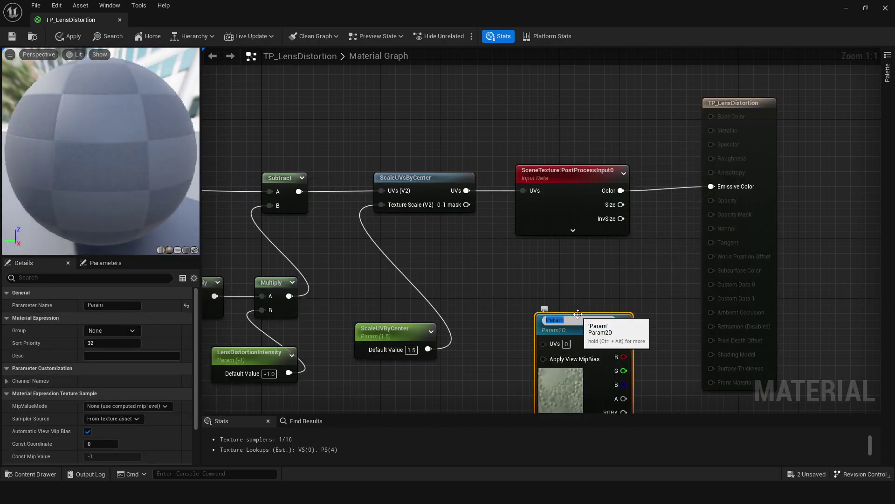
type("Prep")
type("ass")
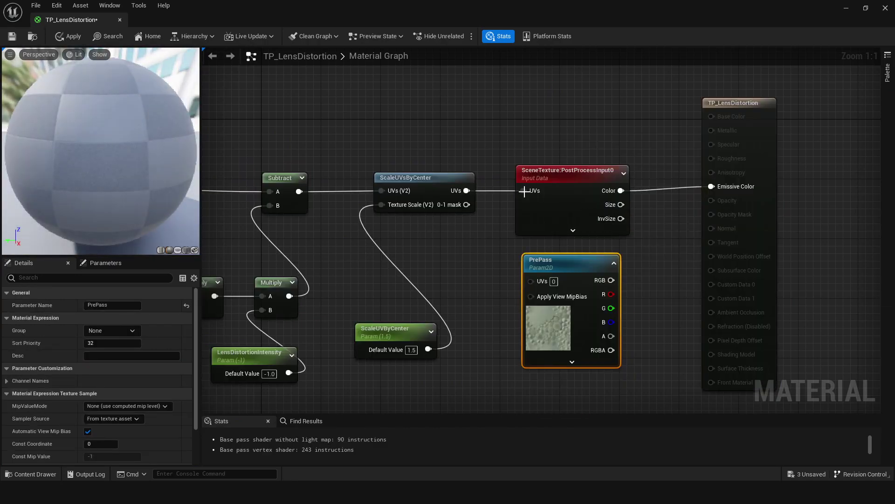
left_click_drag(523, 190, 534, 282, "ctrl")
left_click_drag(621, 190, 610, 279, "ctrl")
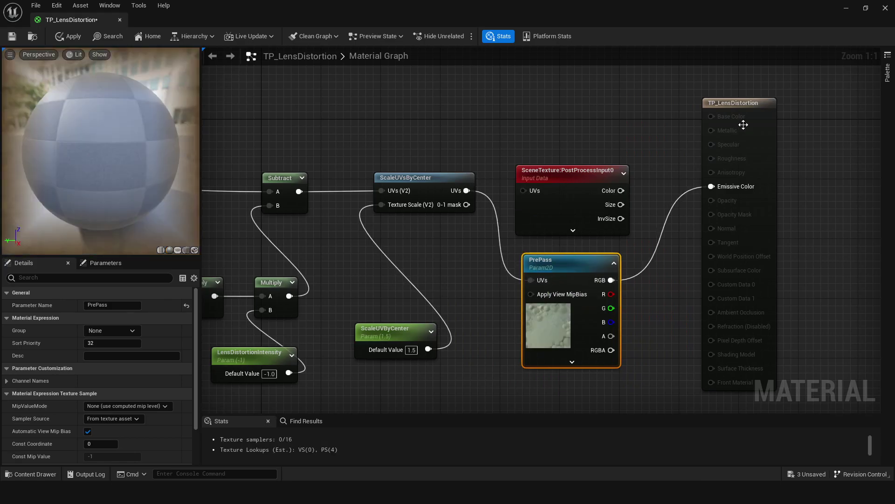
Enable Output Alpha on the TP_LensDistortion result node, connect PrePass alpha to Opacity, and apply and save the material
left_click(736, 110)
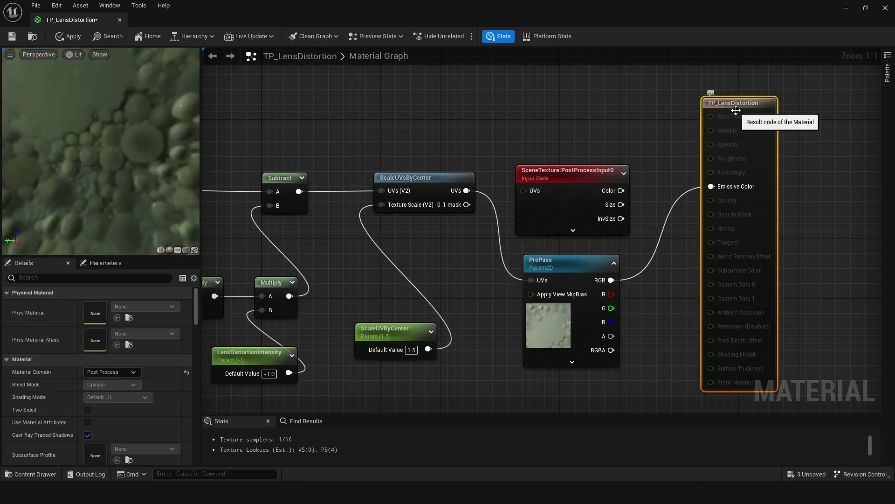
left_click(117, 282)
type("output")
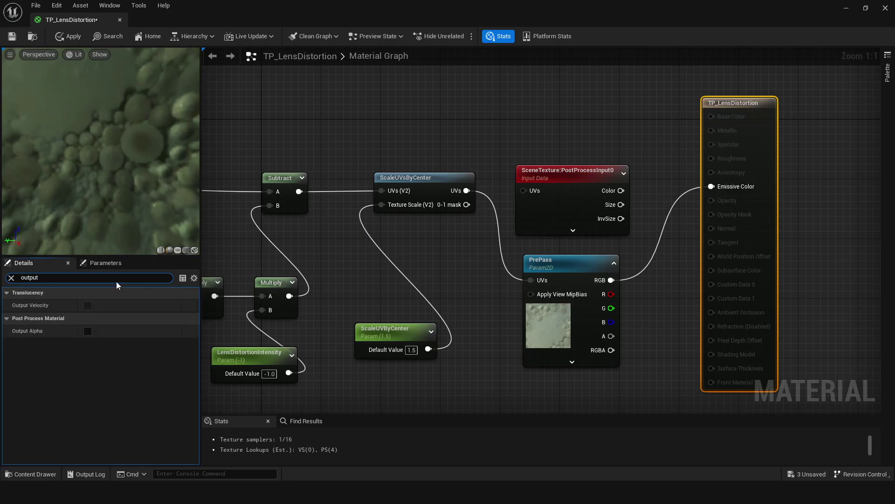
left_click(87, 330)
left_click_drag(611, 335, 711, 201)
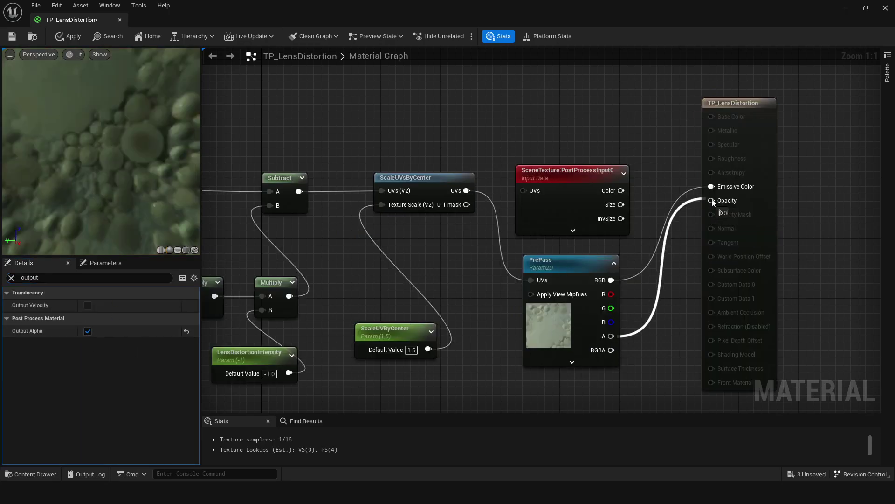
left_click(78, 39)
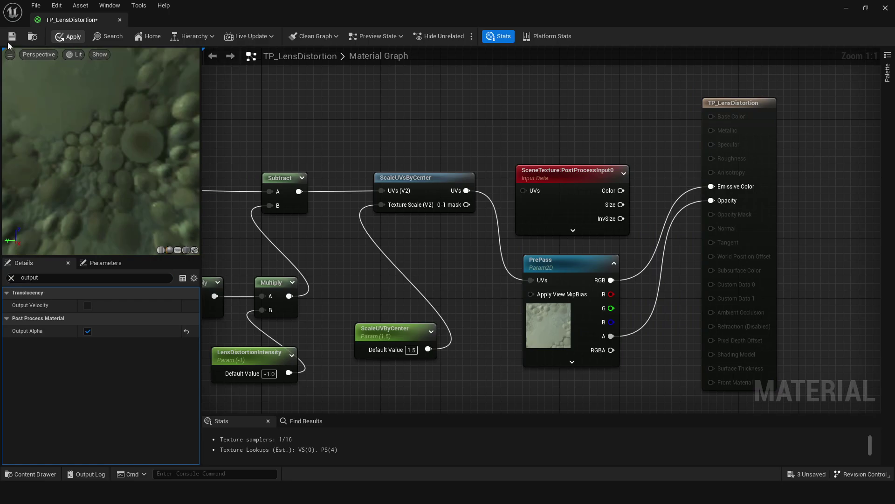
left_click(13, 38)
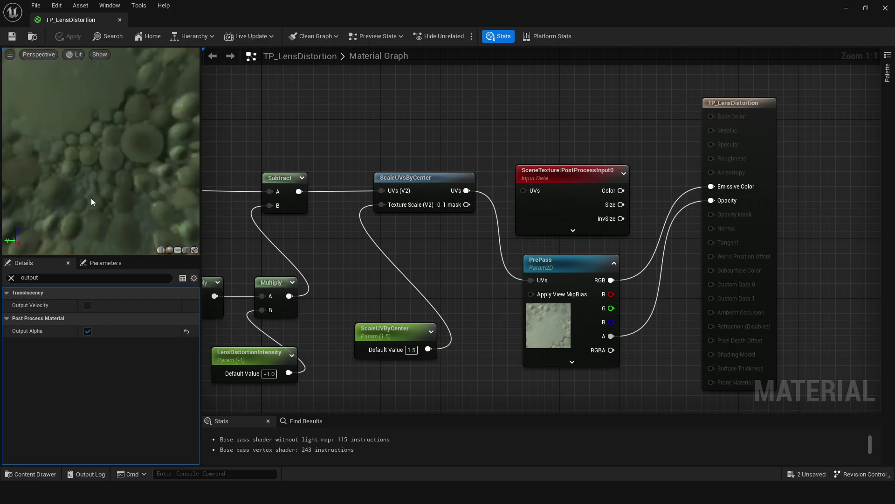
Delete the unused SceneTexture:PostProcessInput0 node and move the PrePass node up into its place
left_click(581, 186)
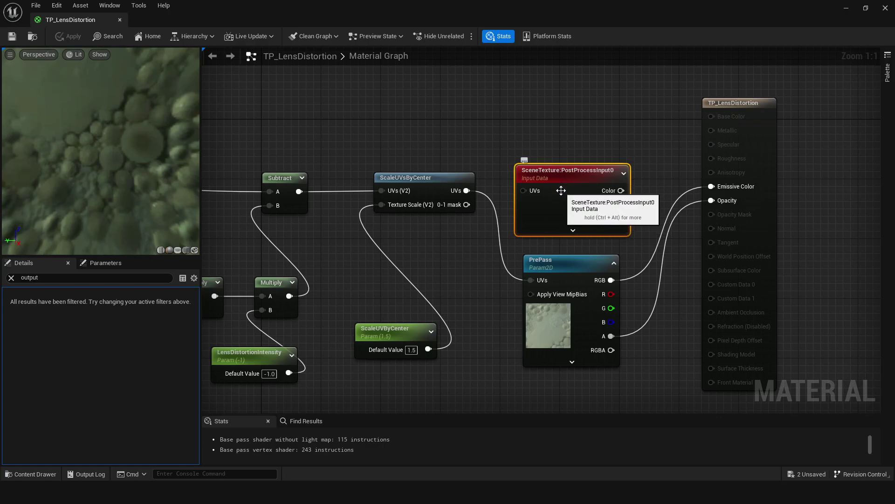
key("Delete")
key("ctrl+z")
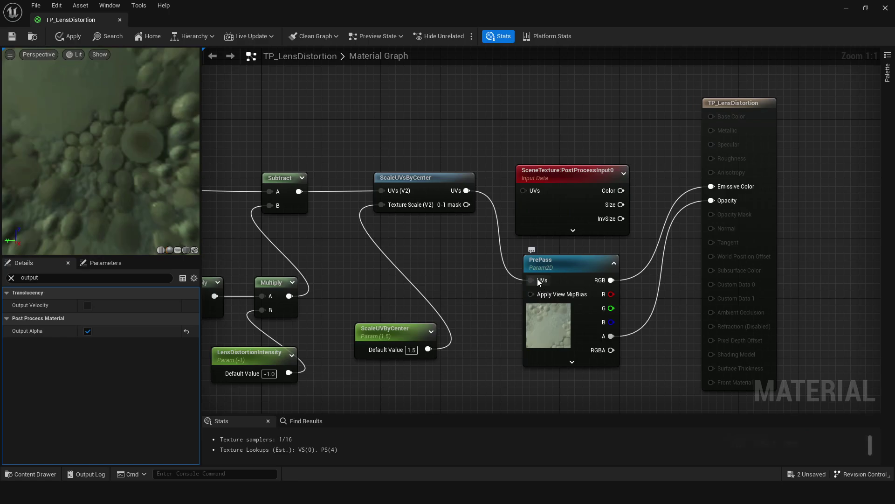
left_click(581, 186)
key("Delete")
left_click_drag(560, 260, 559, 168)
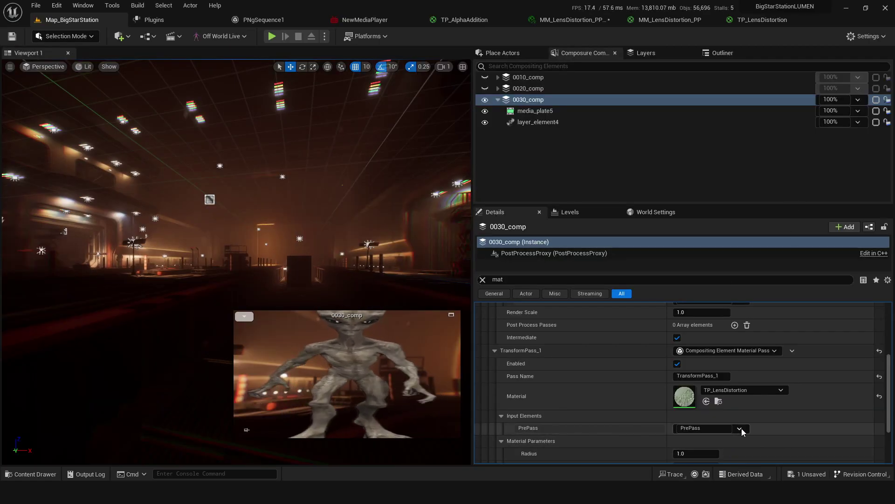
Try TransformPass_0 as the PrePass input of TransformPass_1 on 0030_comp and set the input back to PrePass
left_click(740, 429)
left_click(712, 445)
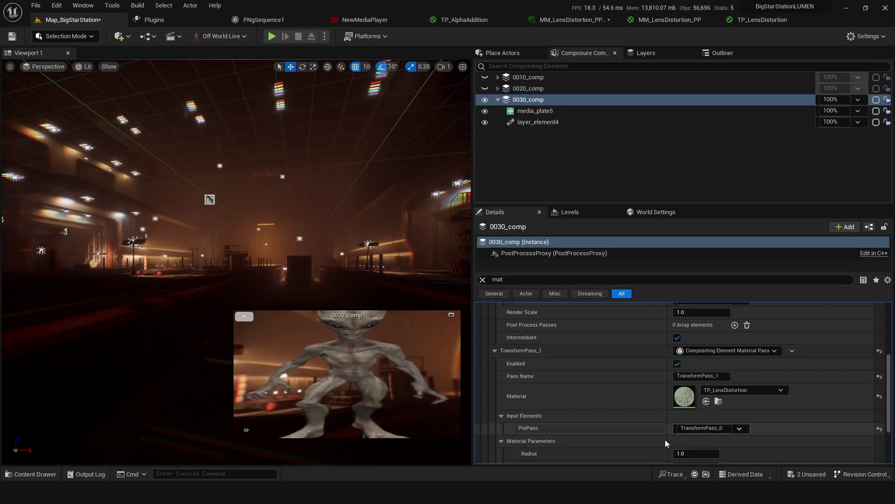
left_click(739, 428)
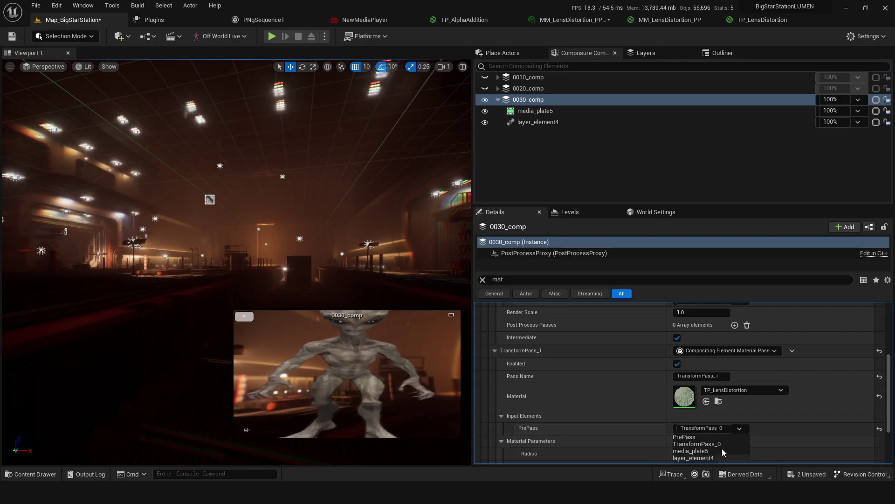
left_click(696, 437)
Compare the material settings of media_plate5 with those of 0030_comp and examine the material parameters of TransformPass_1
left_click(524, 110)
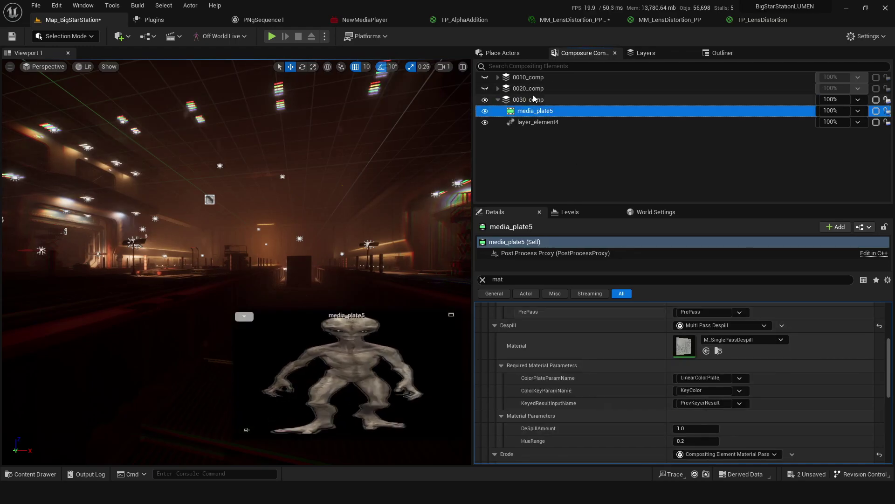
left_click(533, 101)
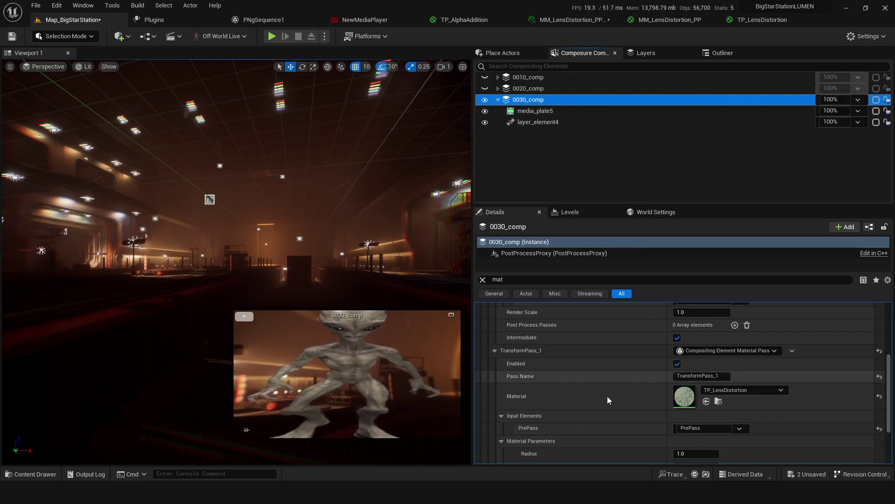
scroll(605, 403, "down", 2)
scroll(605, 403, "down", 1)
mouse_move(696, 393)
left_mouse_down()
mouse_move(685, 393)
mouse_move(696, 393)
left_mouse_up()
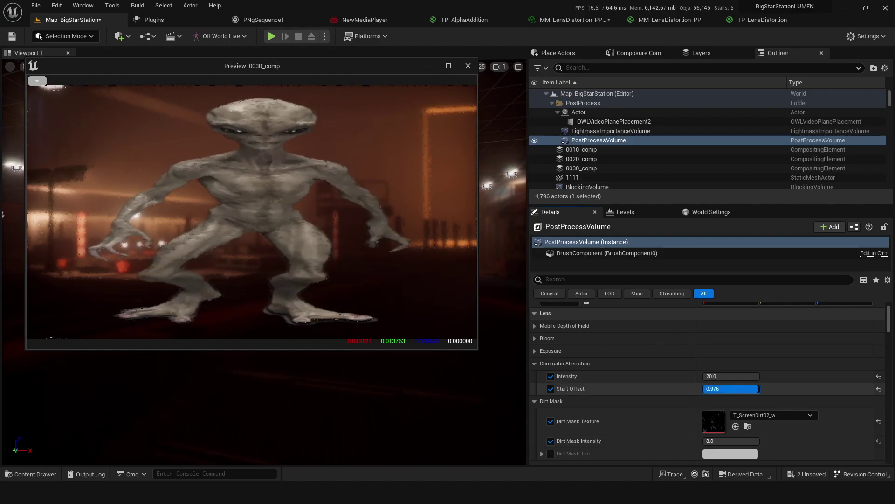
Adjust the PostProcessVolume's Chromatic Aberration to an intensity of 3.76 and a start offset of 0.752
left_click_drag(758, 389, 720, 389)
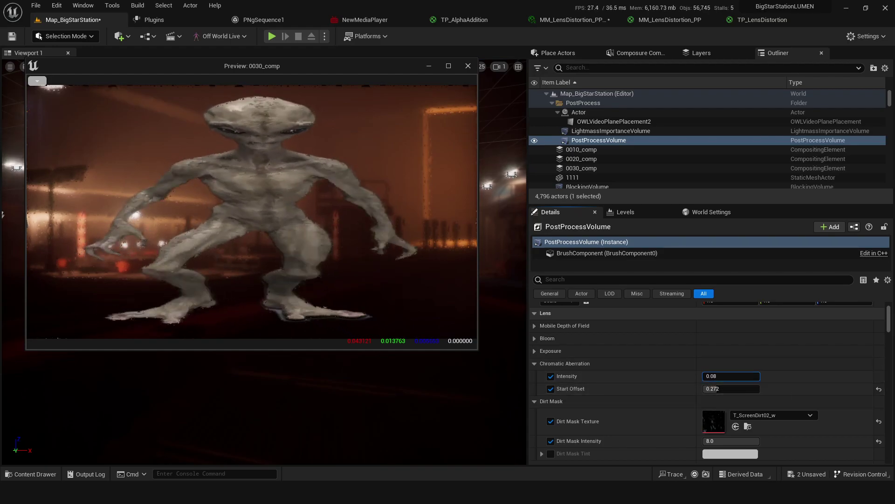
left_click_drag(715, 388, 728, 385)
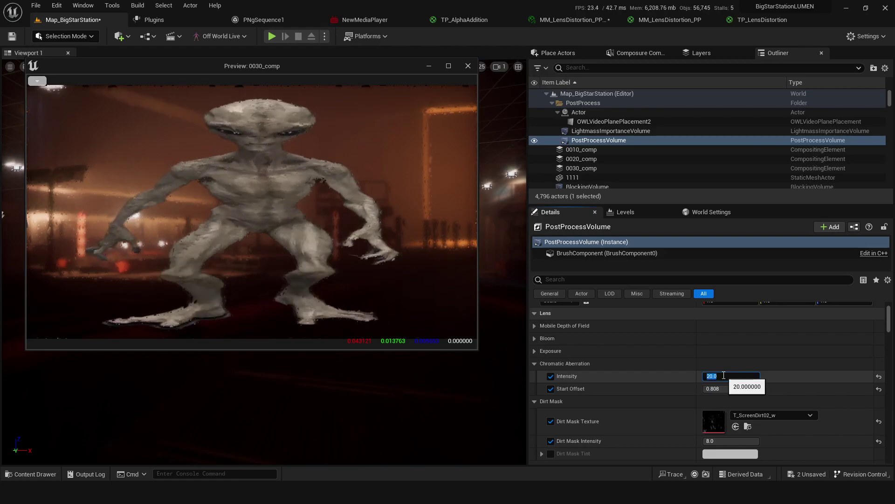
left_click_drag(727, 390, 722, 390)
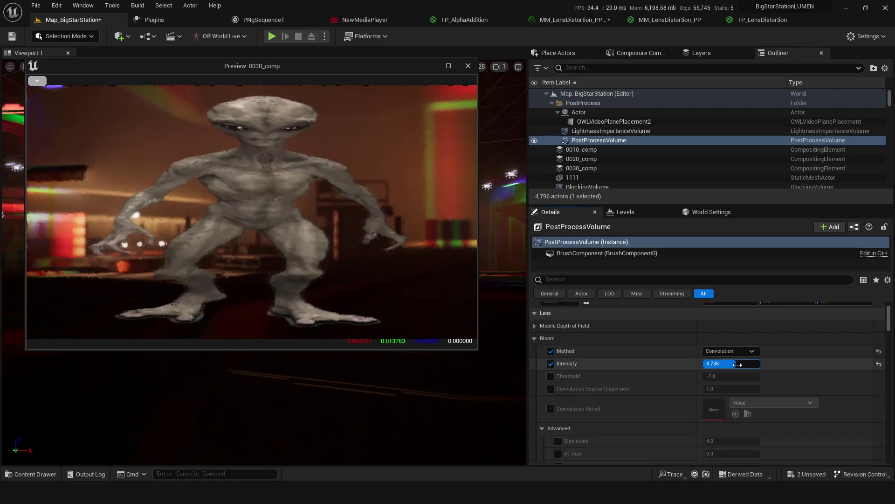
left_click(536, 337)
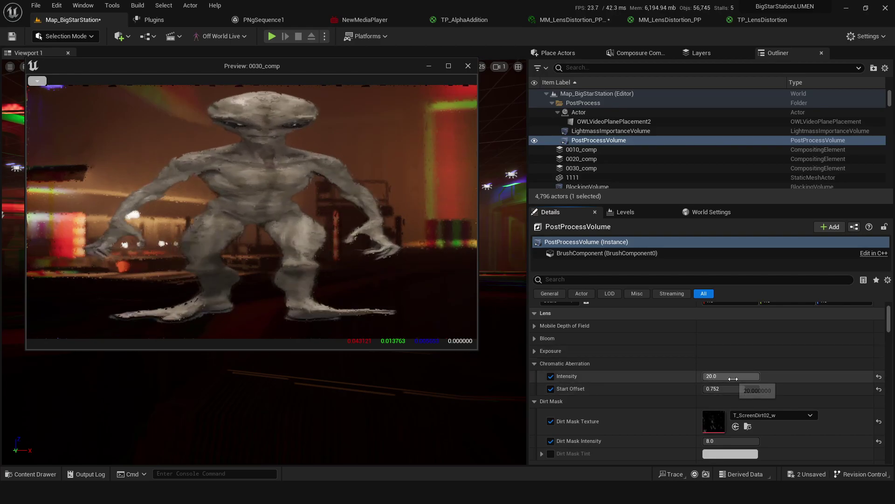
left_click_drag(733, 378, 713, 378)
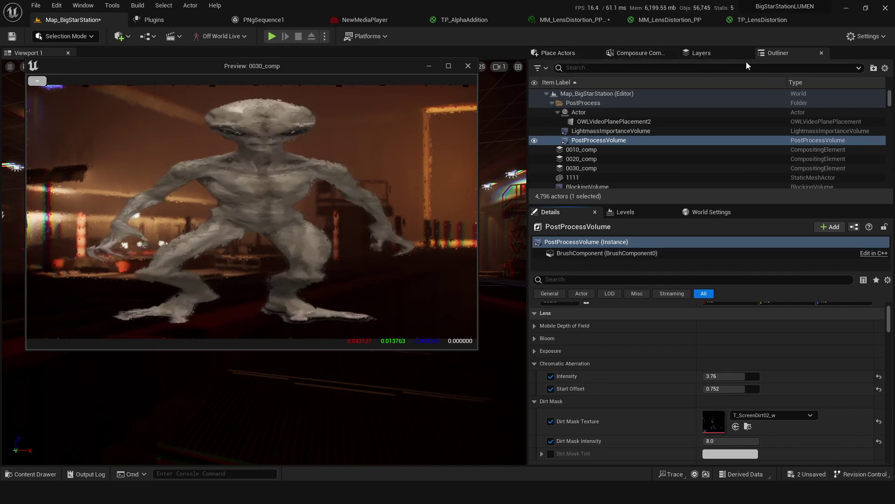
Set TransformPass_2 of 0030_comp to Compositing Post Process Pass and assign Lens Bloom Pass to its Index [0] post process pass
left_click(637, 52)
left_click(597, 100)
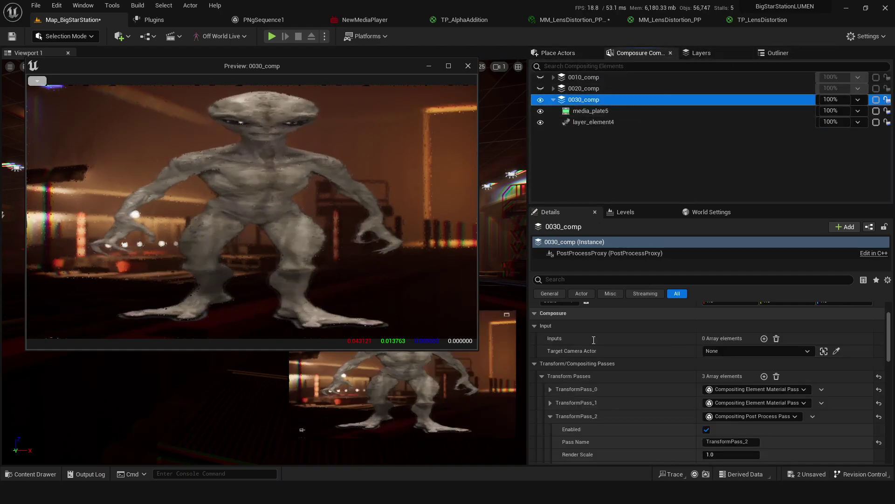
left_click(753, 386)
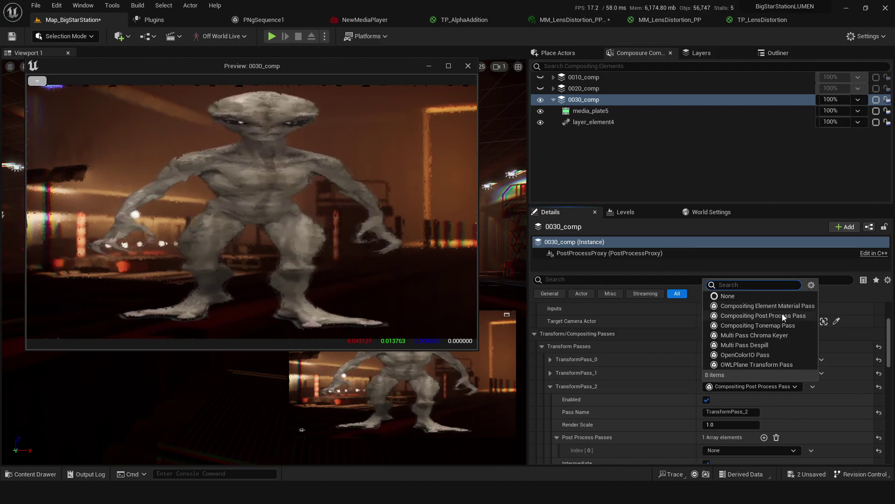
left_click(750, 316)
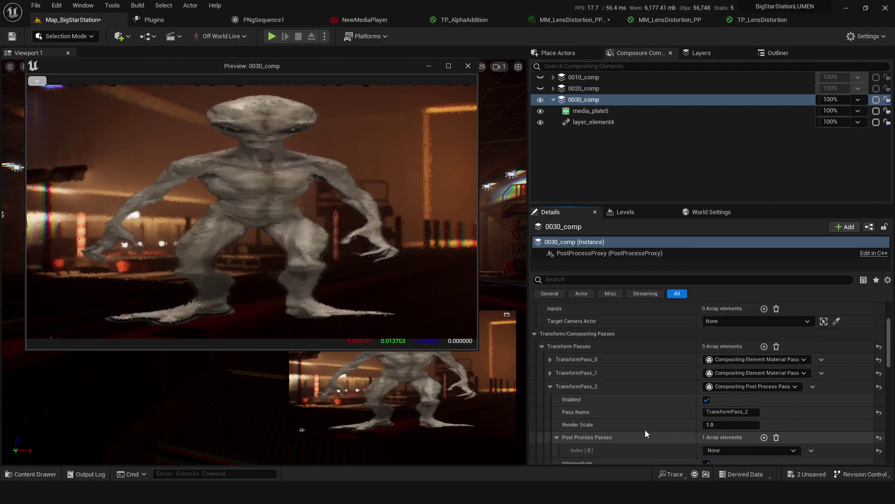
left_click(764, 437)
scroll(676, 428, "down", 2)
left_click(722, 420)
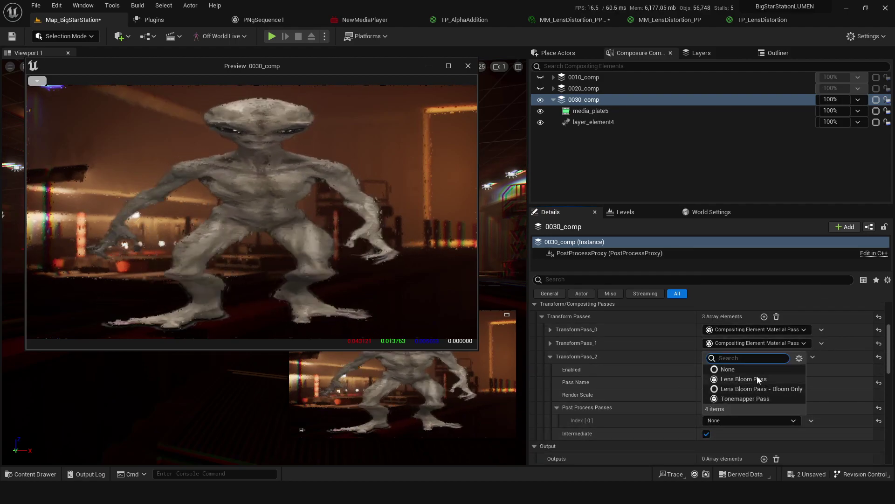
left_click(744, 379)
Set the Lens Bloom Pass's Gaussian Sum intensity to 3.811 and threshold to -0.64
scroll(621, 404, "down", 2)
left_click(565, 390)
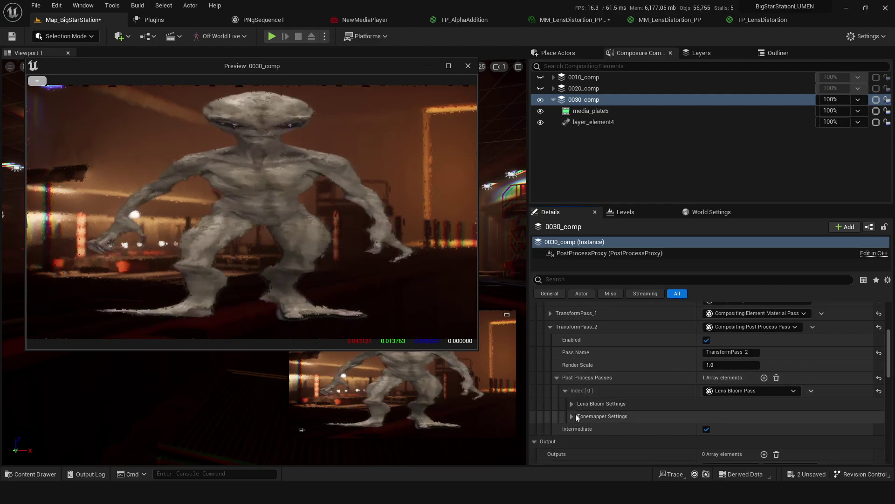
left_click(583, 415)
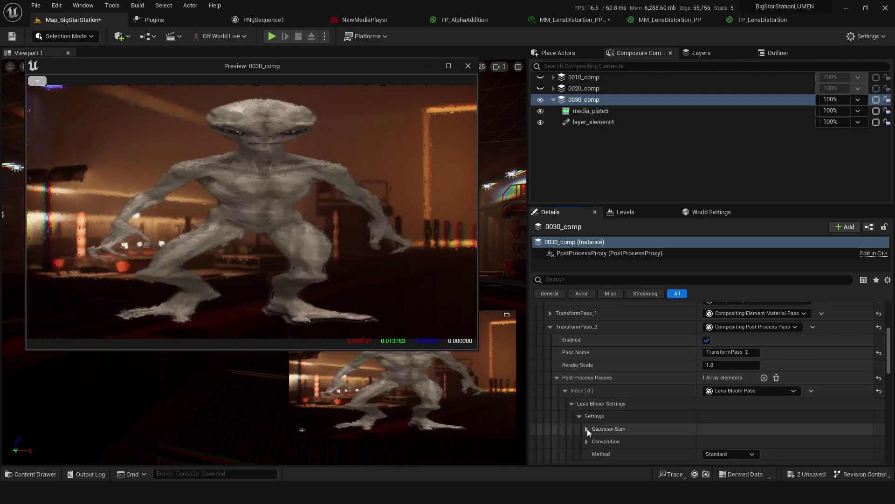
left_click(587, 428)
scroll(620, 438, "down", 1)
left_click_drag(711, 426, 765, 426)
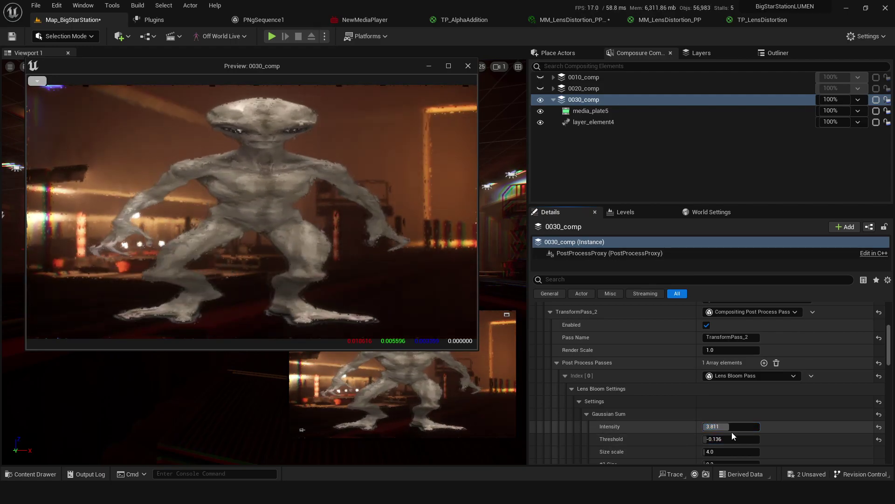
left_click(732, 439)
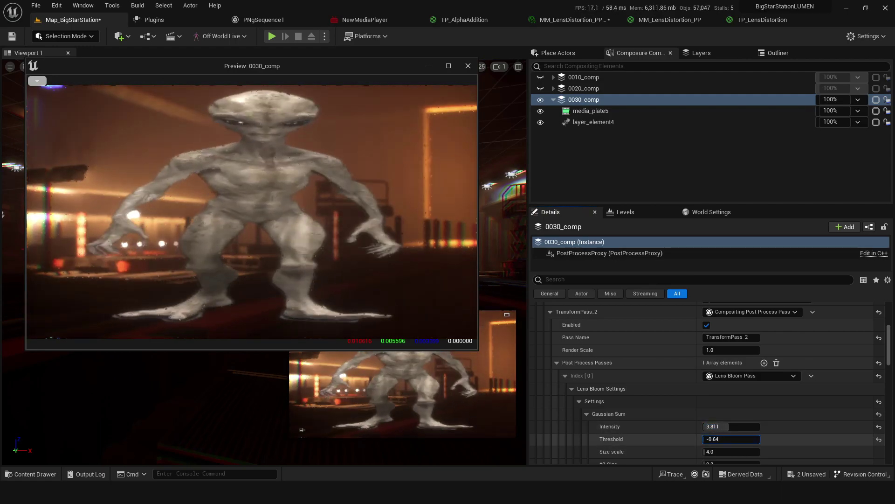